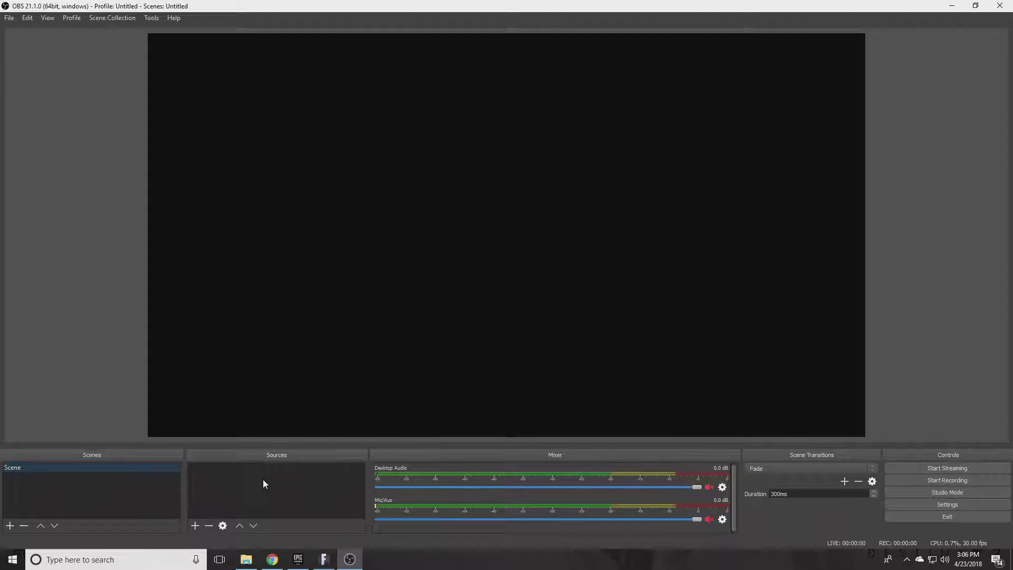
# Add a new scene named "Fortnite PC"
pyautogui.click(9, 525)
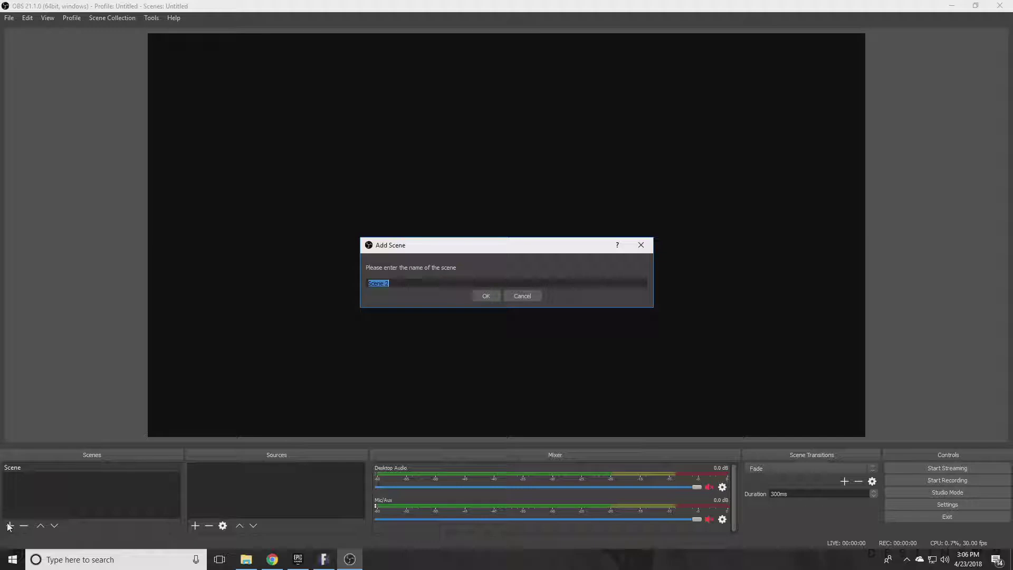
pyautogui.write('Fortn')
pyautogui.press('BackSpace')
pyautogui.press('BackSpace')
pyautogui.press('BackSpace')
pyautogui.press('BackSpace')
pyautogui.press('BackSpace')
pyautogui.write('Fortnite')
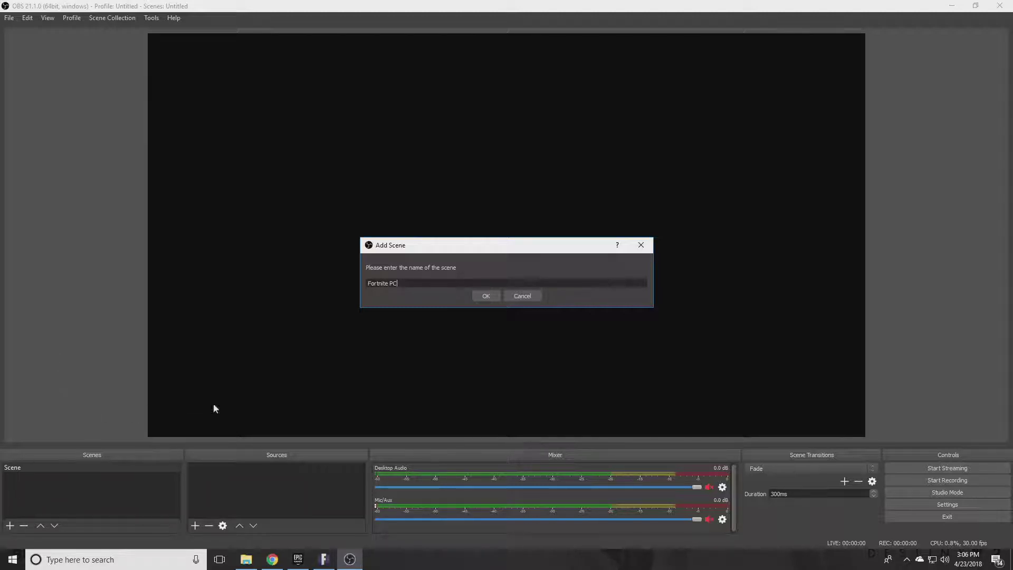
pyautogui.click(490, 297)
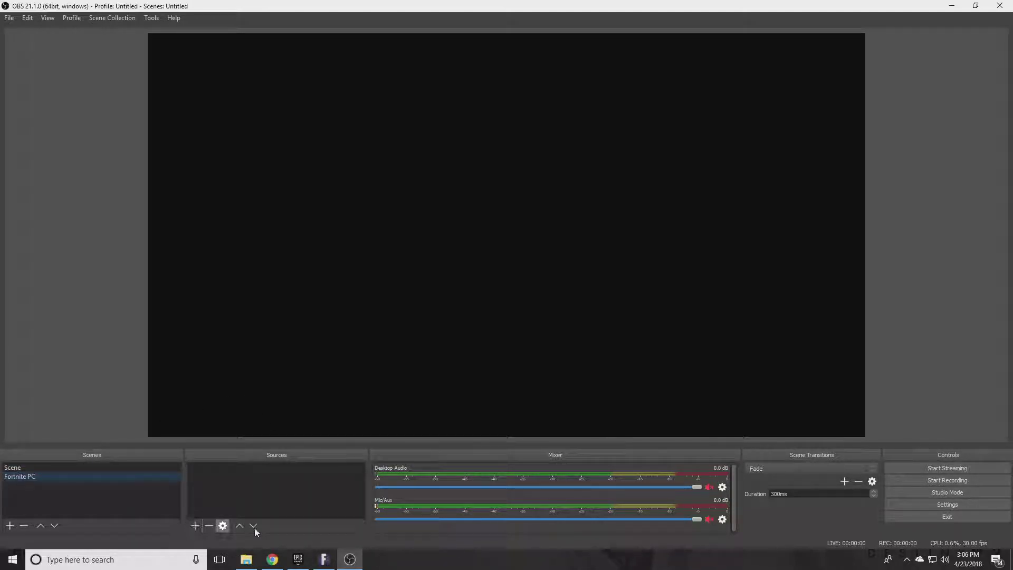
# Add a Game Capture source named "Fortnite PC Gameplay" to the Fortnite PC scene
pyautogui.click(324, 554)
pyautogui.click(196, 525)
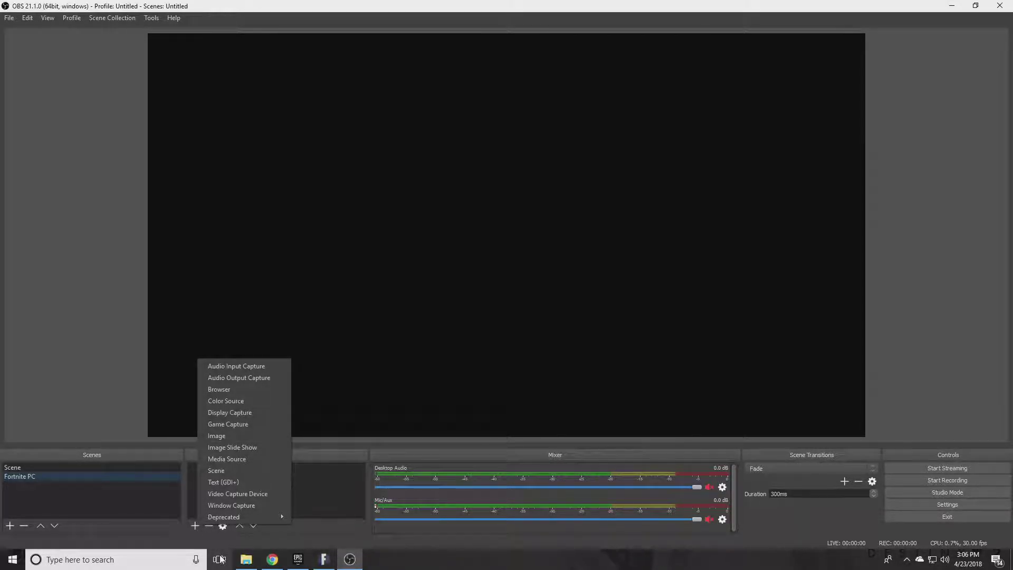
pyautogui.click(257, 424)
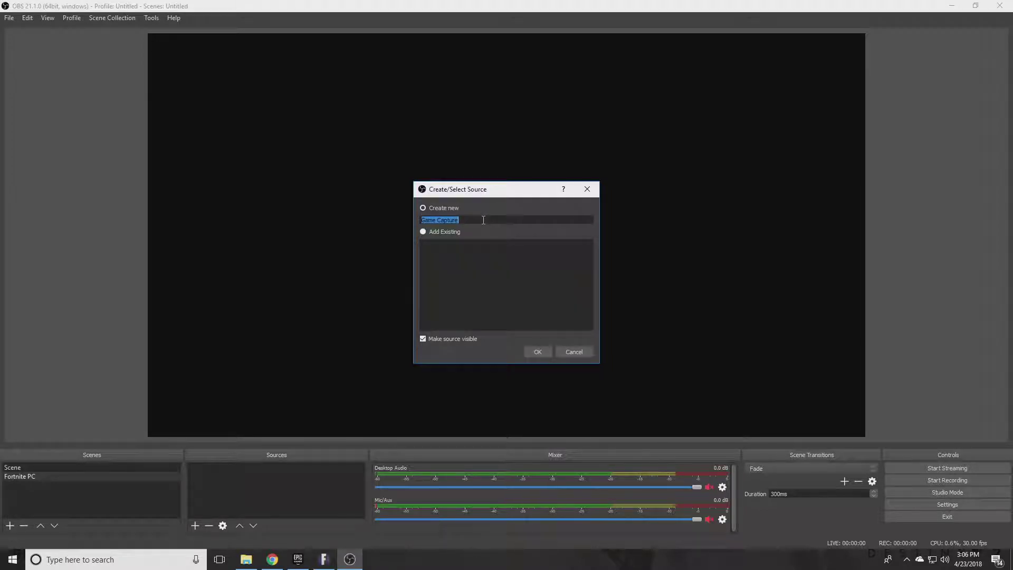
pyautogui.write('Fortnite PC Gameplay')
pyautogui.click(547, 354)
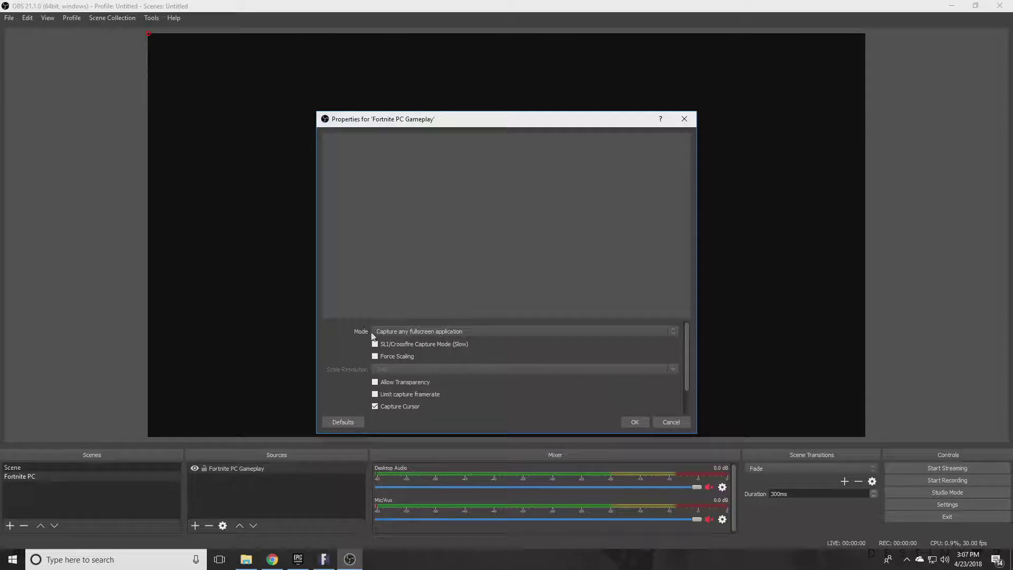
# Set the game capture mode to capture a specific window and select the [FortniteClient-Win64-Shipping.exe]: Fortnite window
pyautogui.click(673, 331)
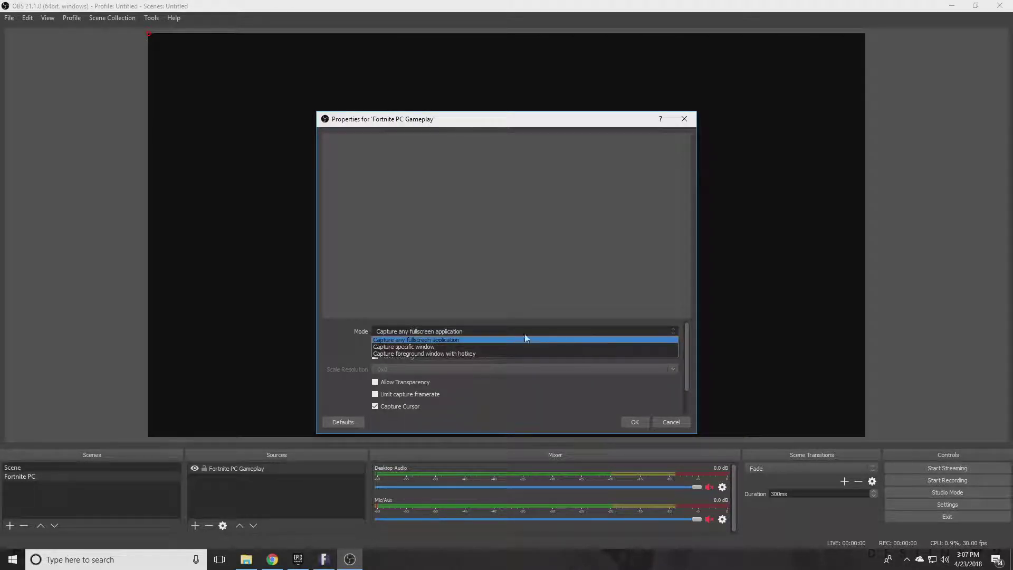
pyautogui.click(441, 347)
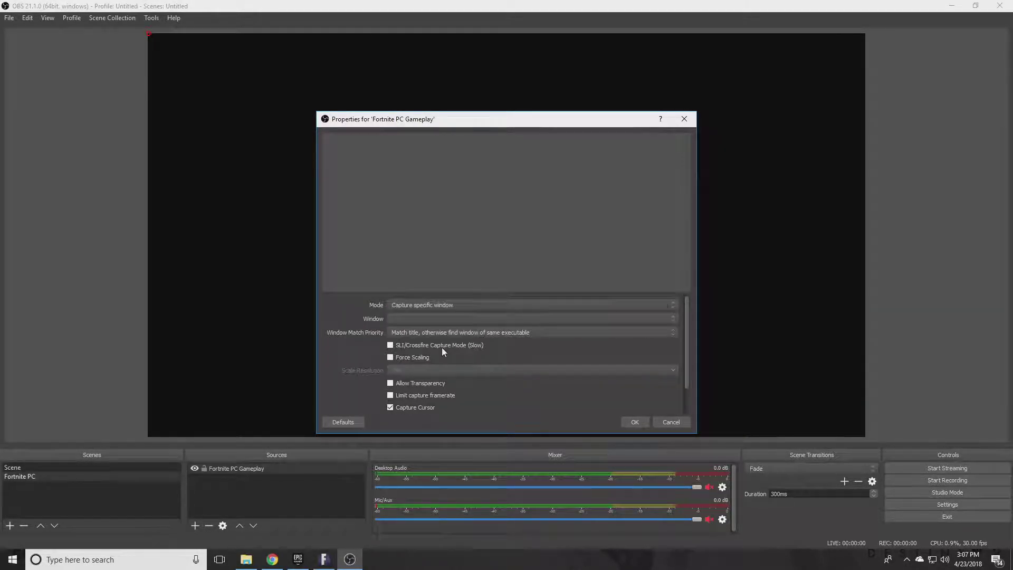
pyautogui.click(675, 319)
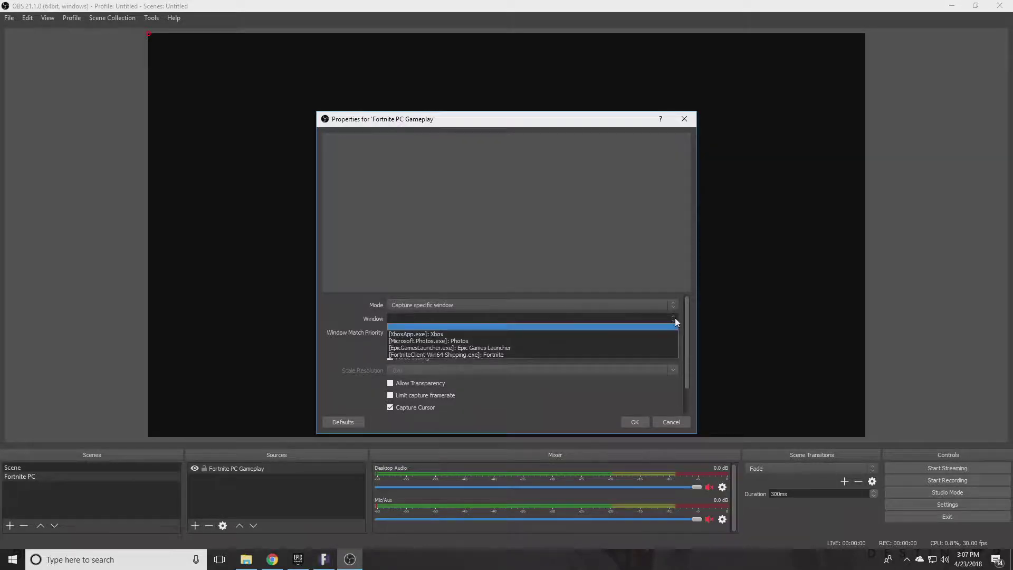
pyautogui.click(508, 354)
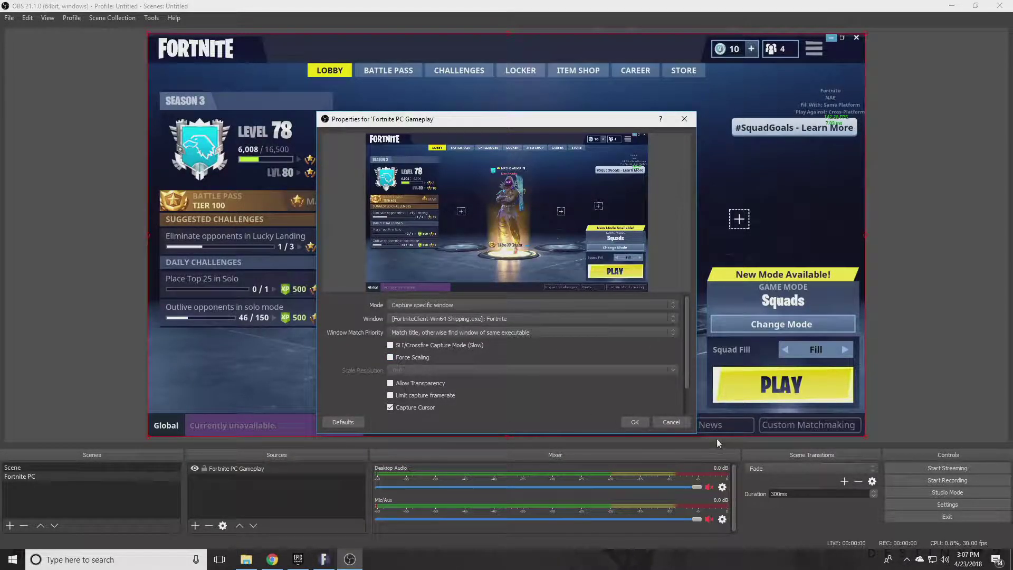
pyautogui.click(639, 422)
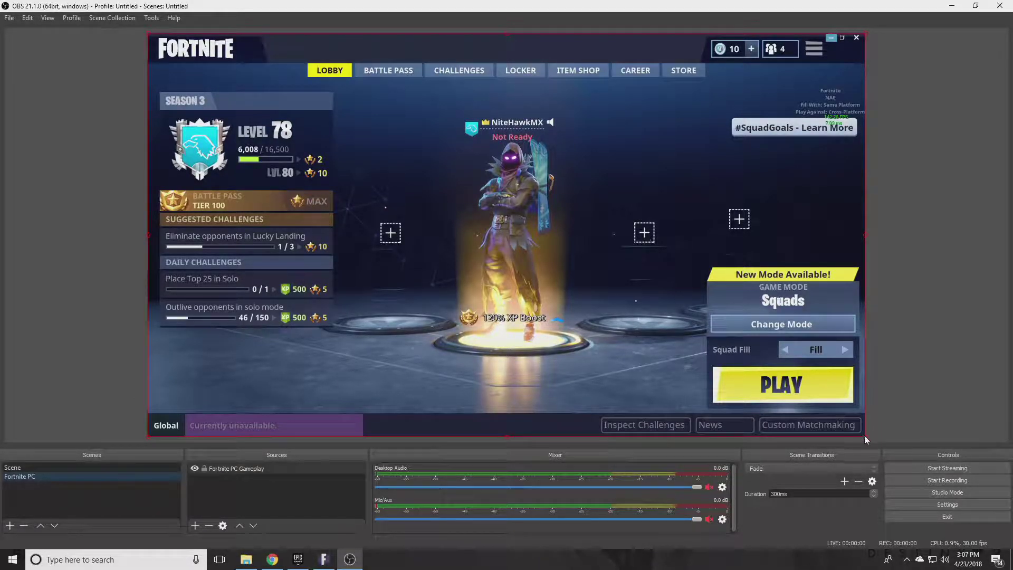
# Try resizing the gameplay capture from its corner, keep it filling the whole canvas, and lock the source
pyautogui.moveTo(866, 436); pyautogui.dragTo(784, 434)
pyautogui.click(924, 305)
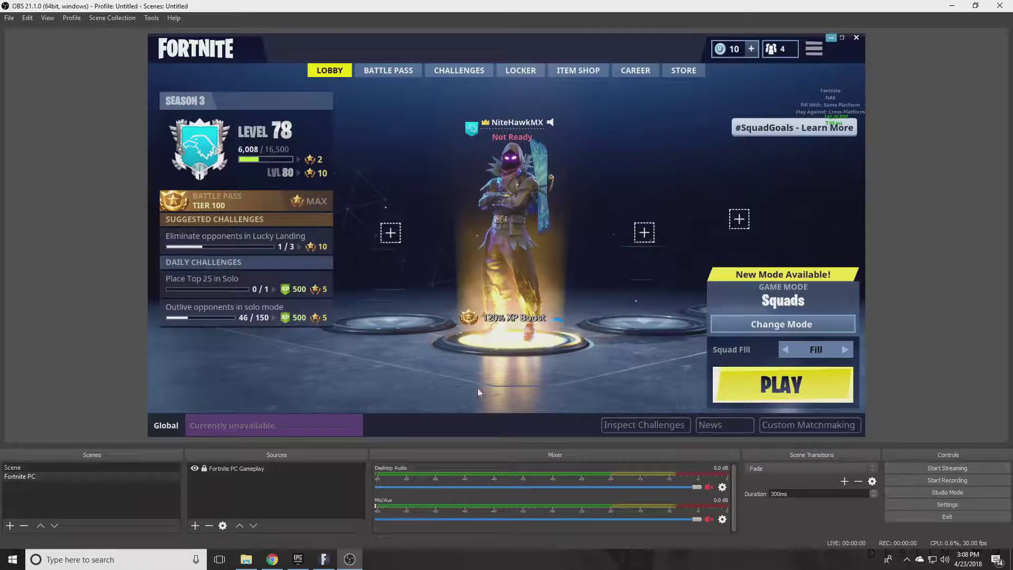
# Hide the Fortnite PC Gameplay source, check the game window, and show the source again
pyautogui.click(195, 469)
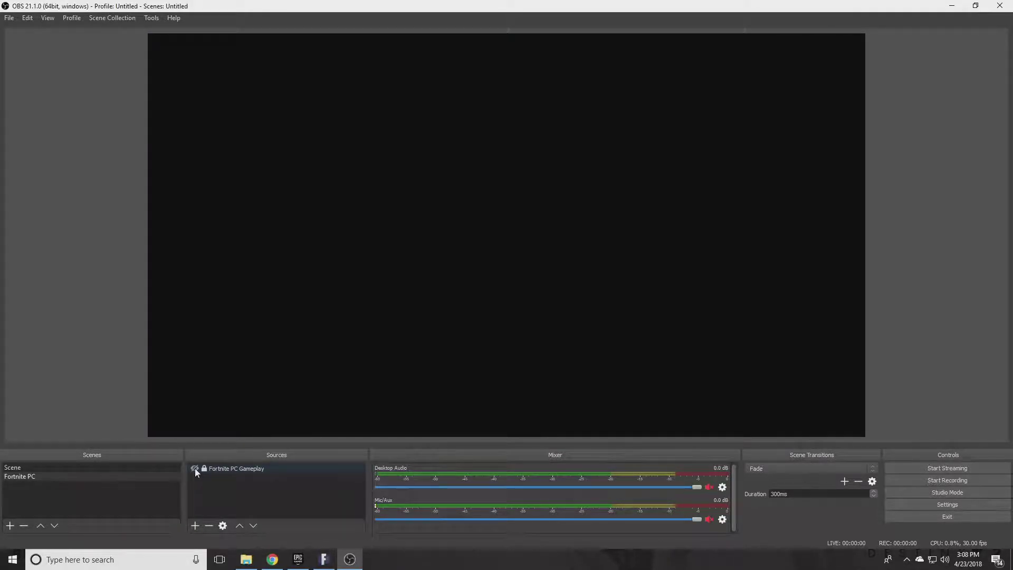
pyautogui.click(324, 560)
pyautogui.hotkey('alt', 'Tab')
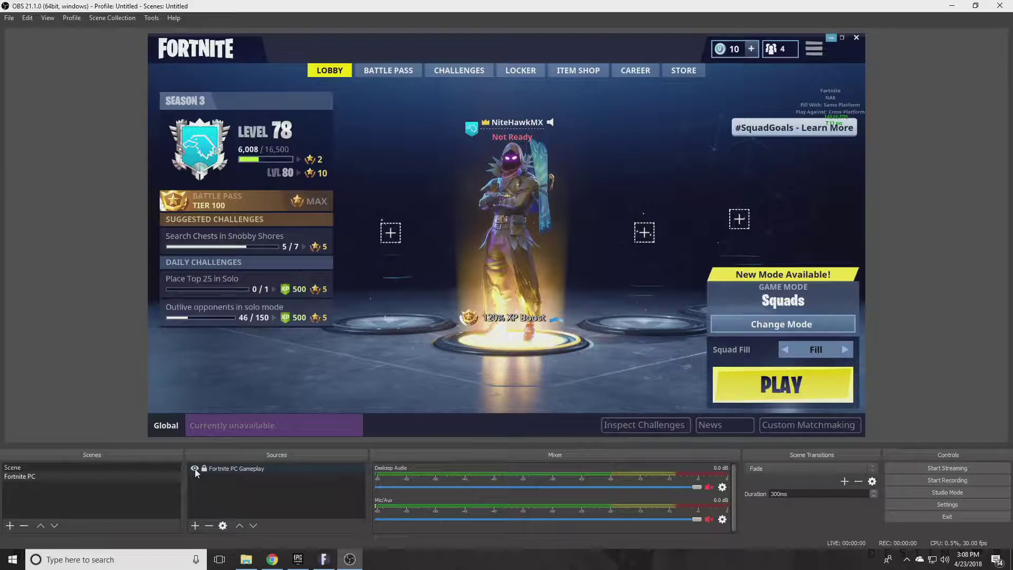
# Add a Video Capture Device source named "Ripsaw" with its default properties and lock it
pyautogui.click(195, 527)
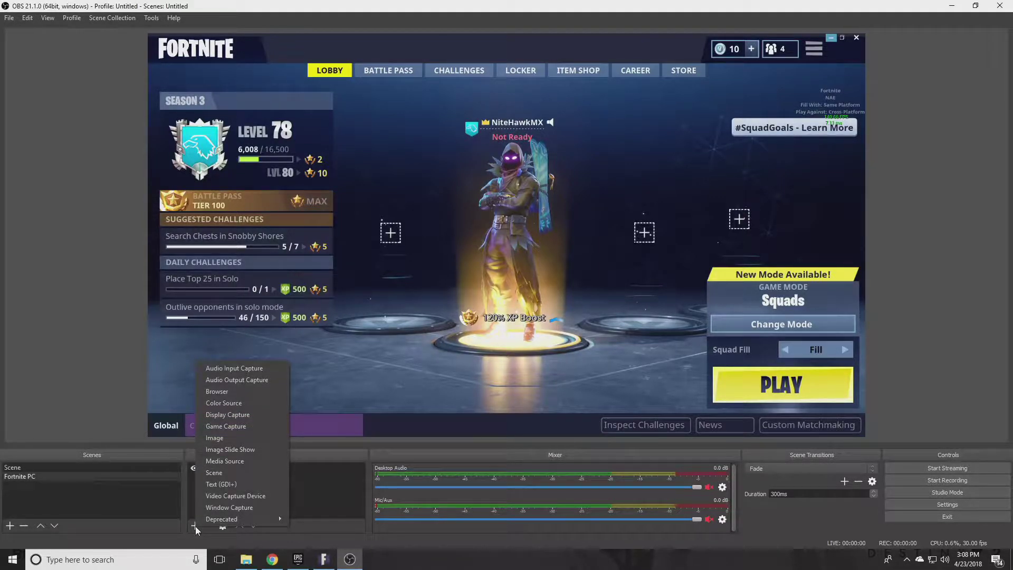
pyautogui.click(258, 495)
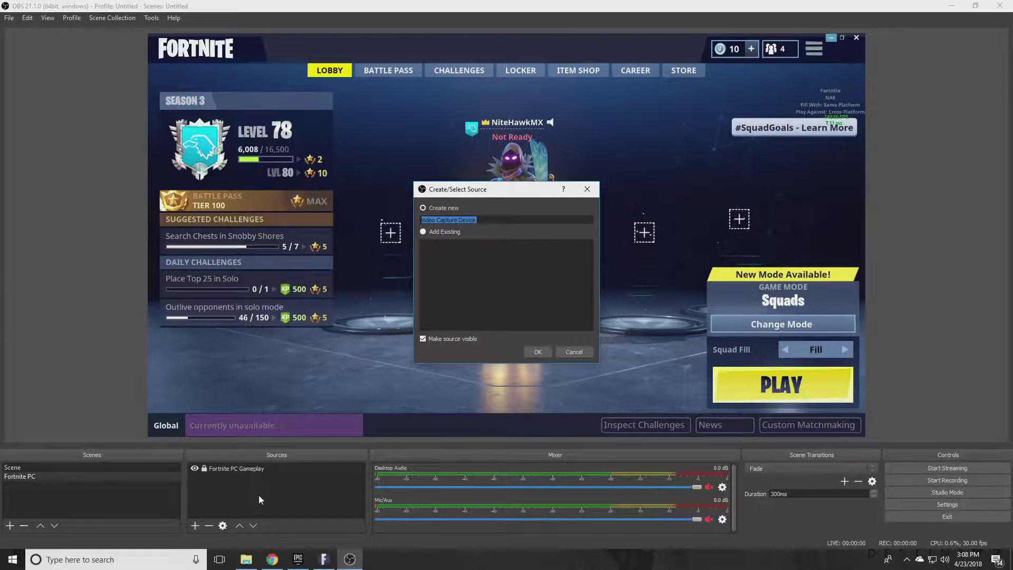
pyautogui.write('Ripsaw')
pyautogui.click(537, 352)
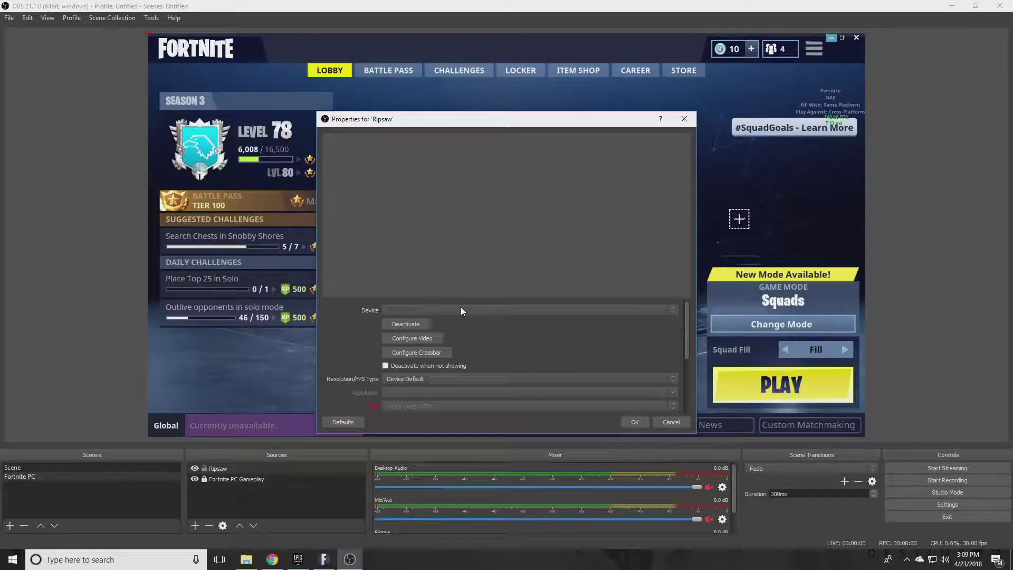
pyautogui.click(641, 423)
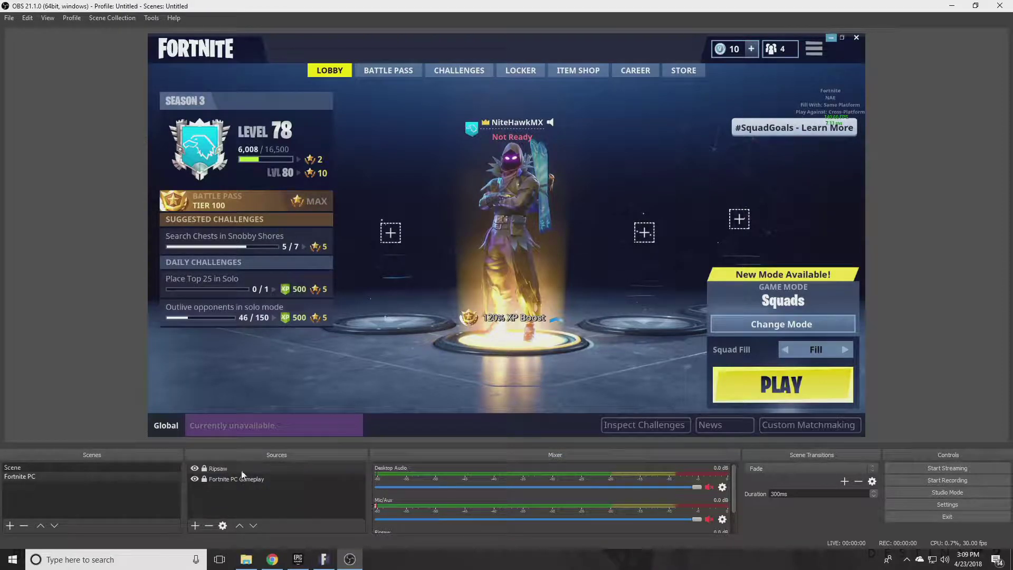
pyautogui.click(196, 525)
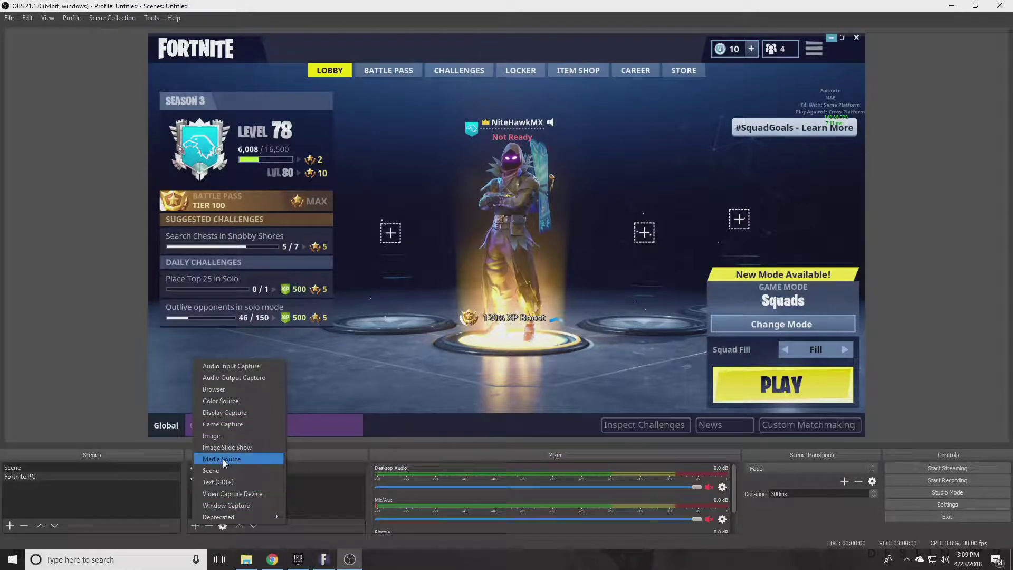
pyautogui.click(259, 390)
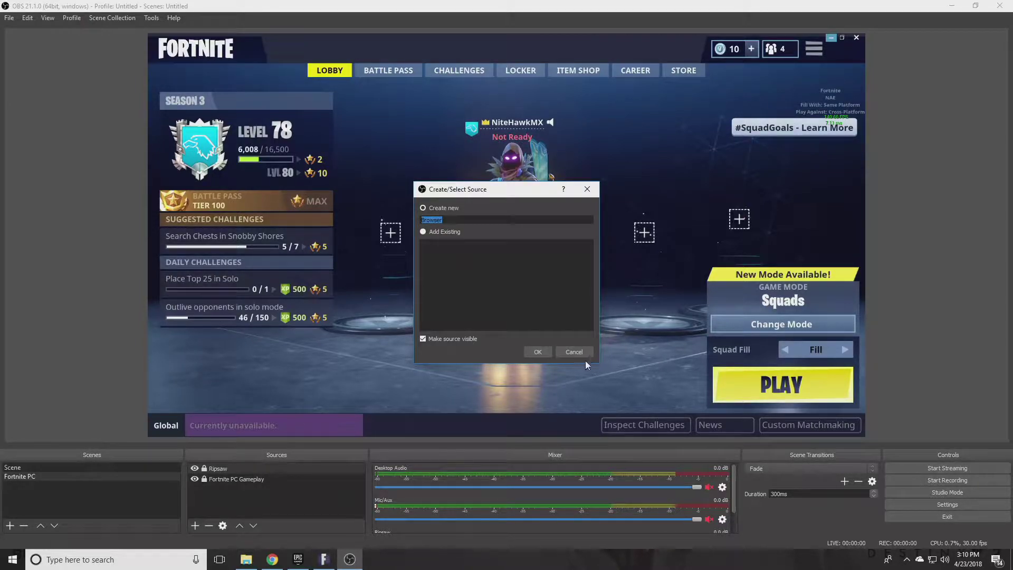
pyautogui.click(574, 352)
pyautogui.click(195, 526)
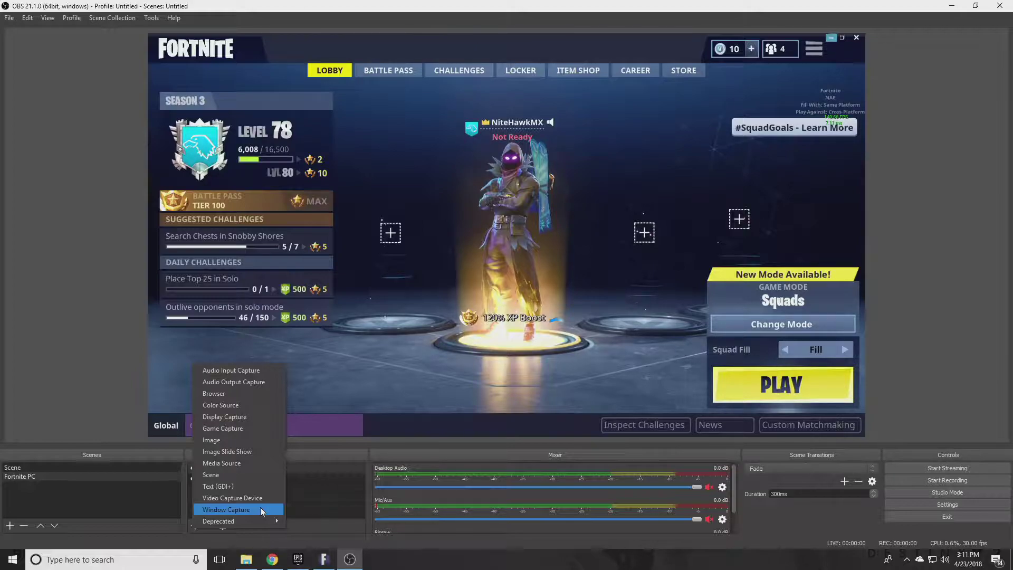
pyautogui.click(151, 495)
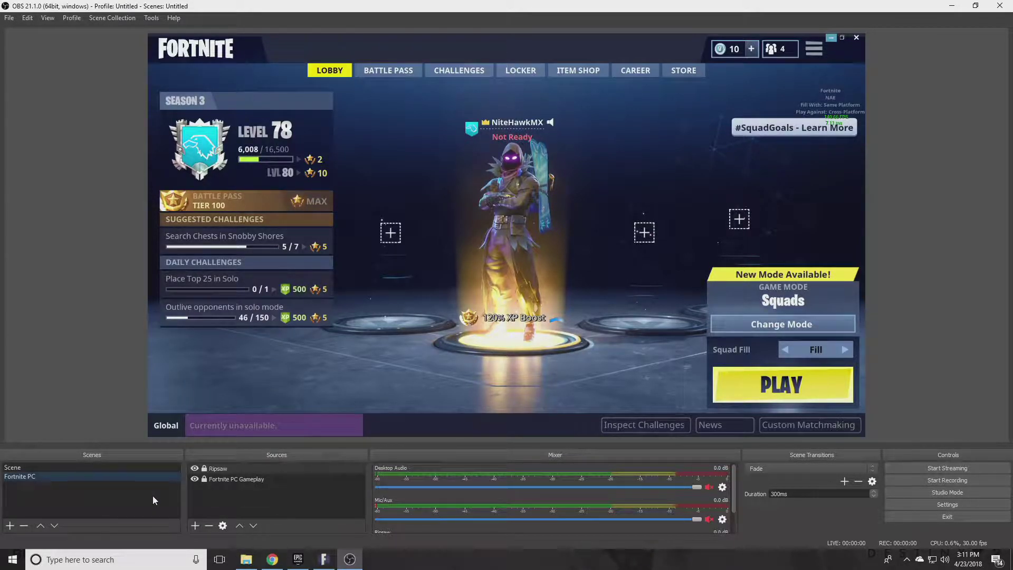
# Add a new scene named "BRB"
pyautogui.click(10, 525)
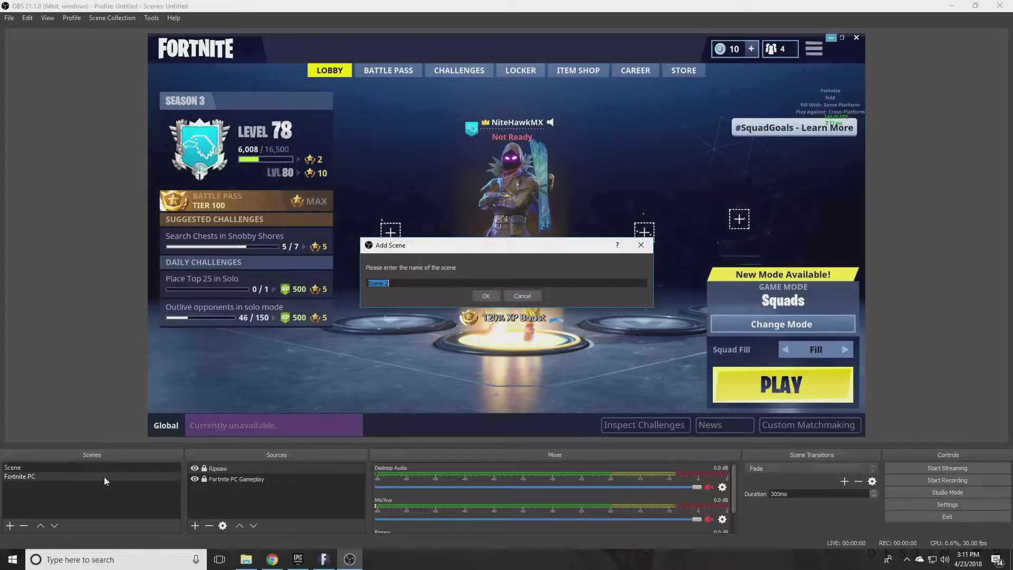
pyautogui.write('BRB')
pyautogui.click(482, 294)
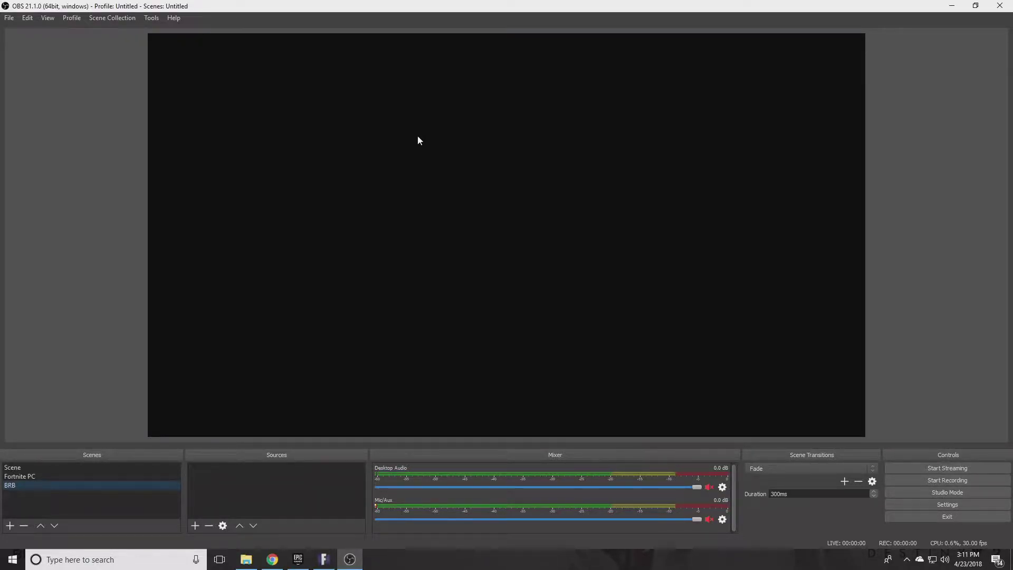
# Add a Text (GDI+) source named "Be Right Back" to the BRB scene
pyautogui.click(195, 526)
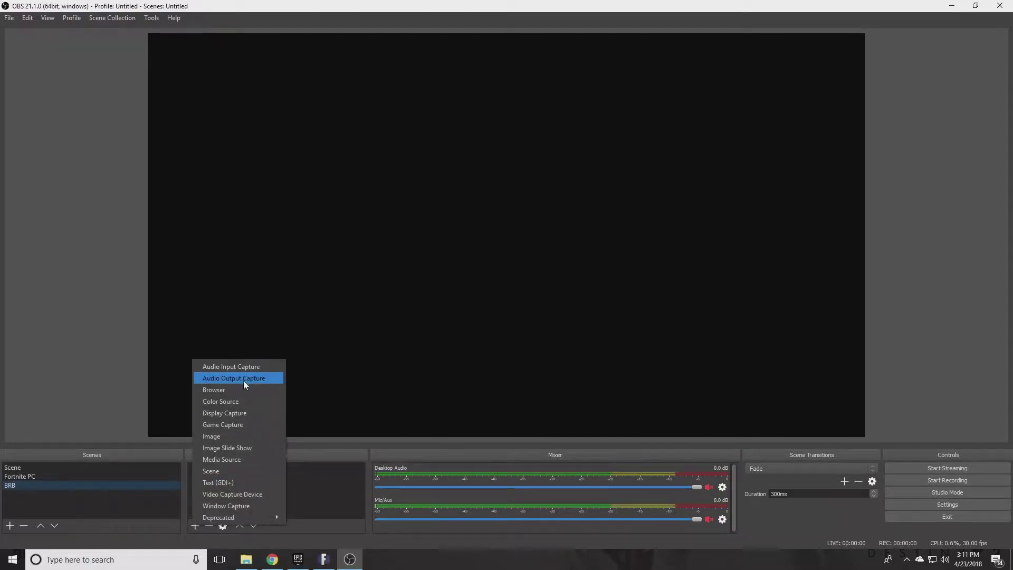
pyautogui.click(224, 484)
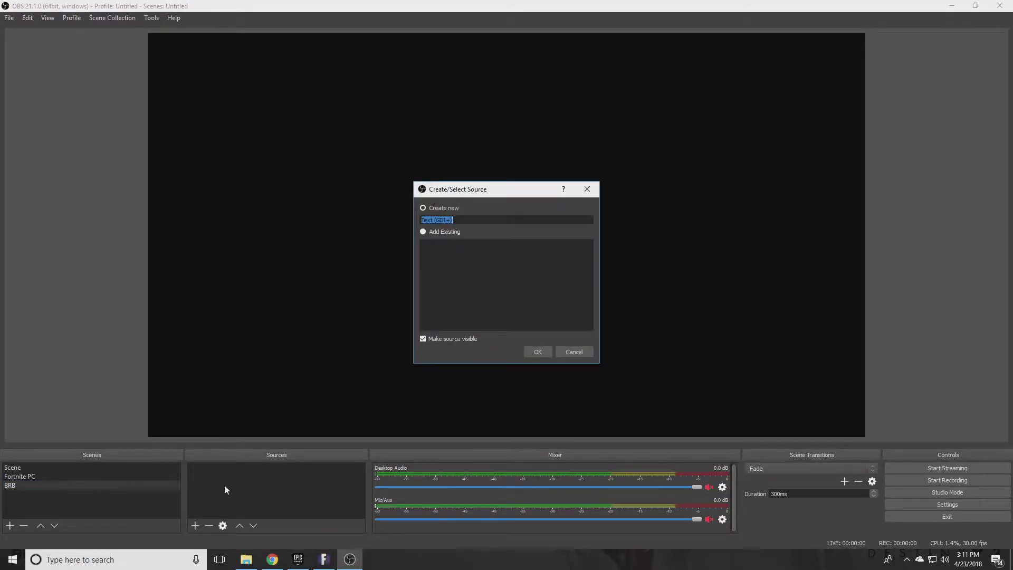
pyautogui.write('Be Right Back')
pyautogui.click(538, 351)
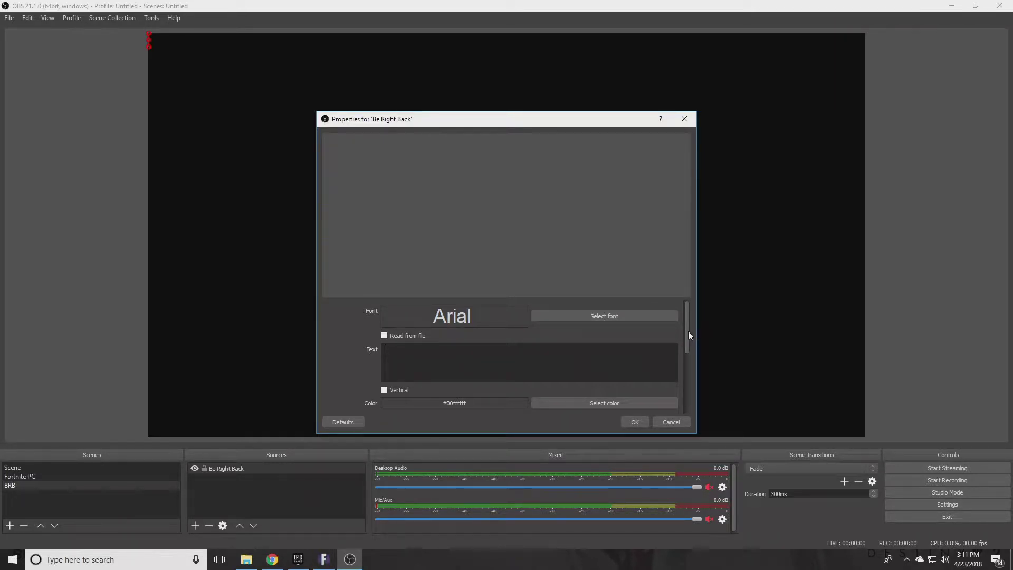
# Set the text of the Be Right Back source to "BE RIGHT BACK" and accept its properties
pyautogui.scroll(-1, 686, 337)
pyautogui.moveTo(686, 346); pyautogui.dragTo(690, 321)
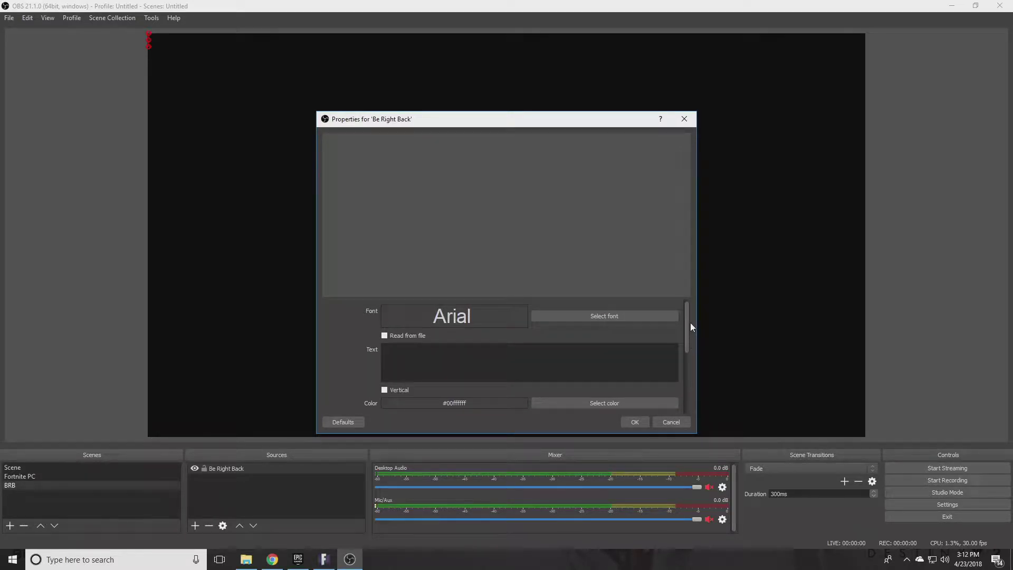
pyautogui.click(481, 360)
pyautogui.write('BE RIOGHT')
pyautogui.press('BackSpace')
pyautogui.press('BackSpace')
pyautogui.press('BackSpace')
pyautogui.press('BackSpace')
pyautogui.write('GHT')
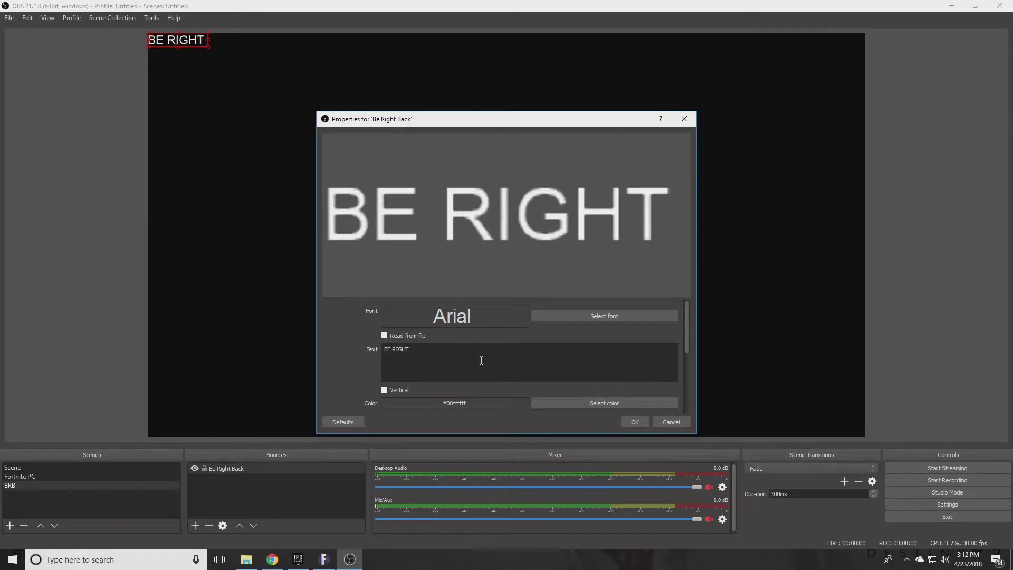
pyautogui.write(' BACK')
pyautogui.click(635, 422)
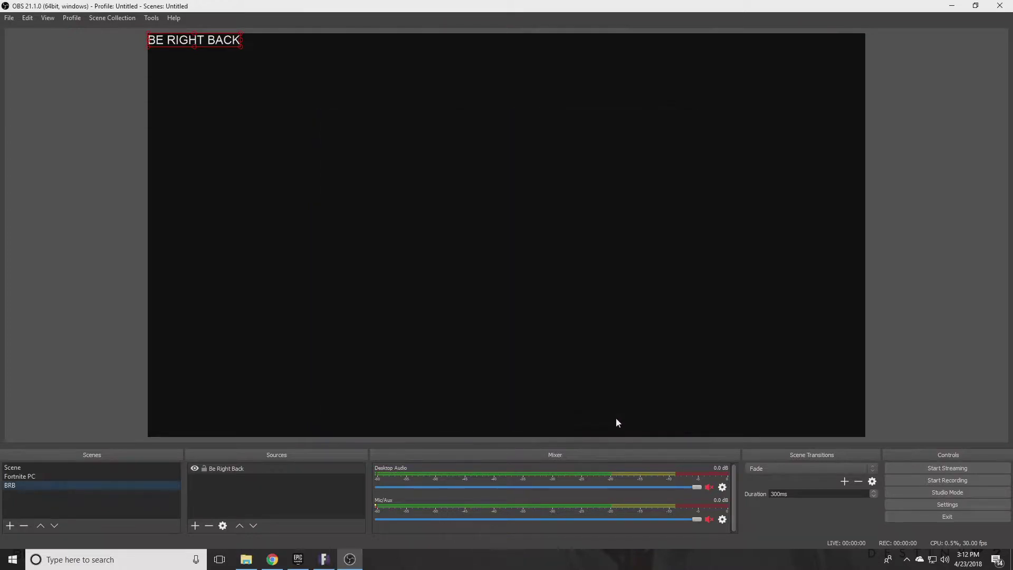
# Enlarge the BE RIGHT BACK text, center it near the top of the canvas, and lock the source
pyautogui.moveTo(241, 46); pyautogui.dragTo(511, 105)
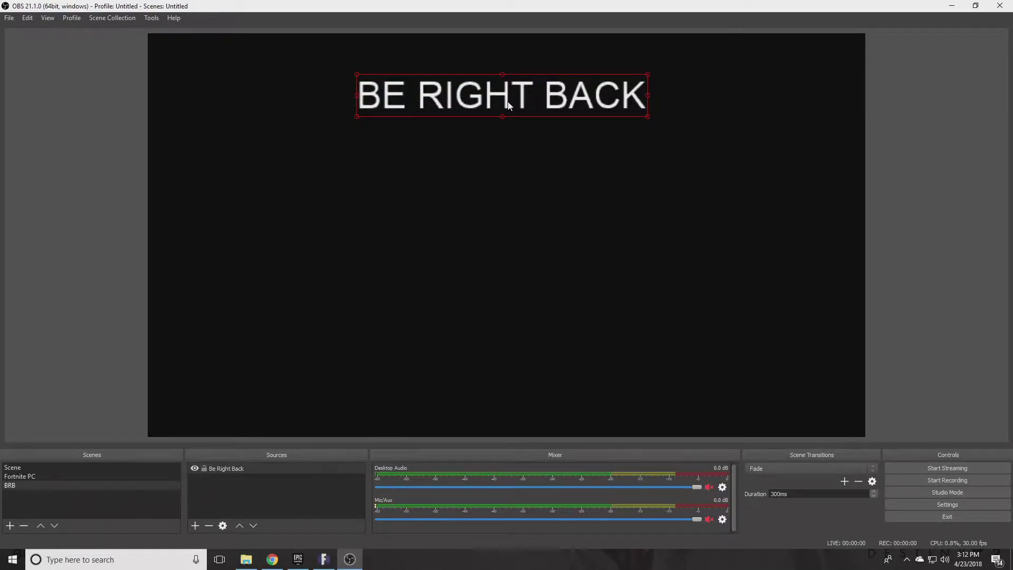
pyautogui.click(896, 161)
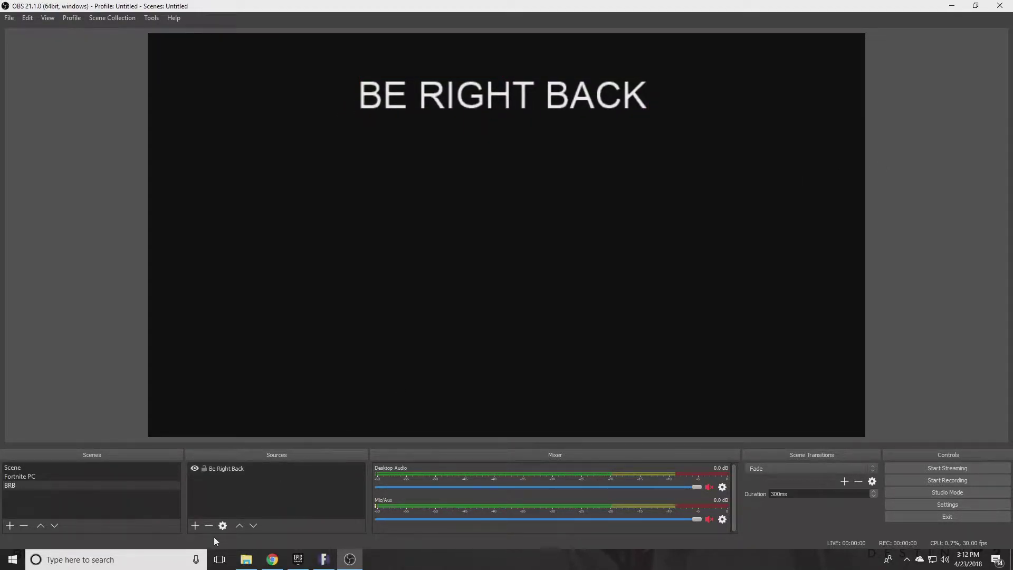
pyautogui.click(204, 468)
# Add the existing Fortnite PC Gameplay game capture as a visible source in the BRB scene
pyautogui.click(196, 526)
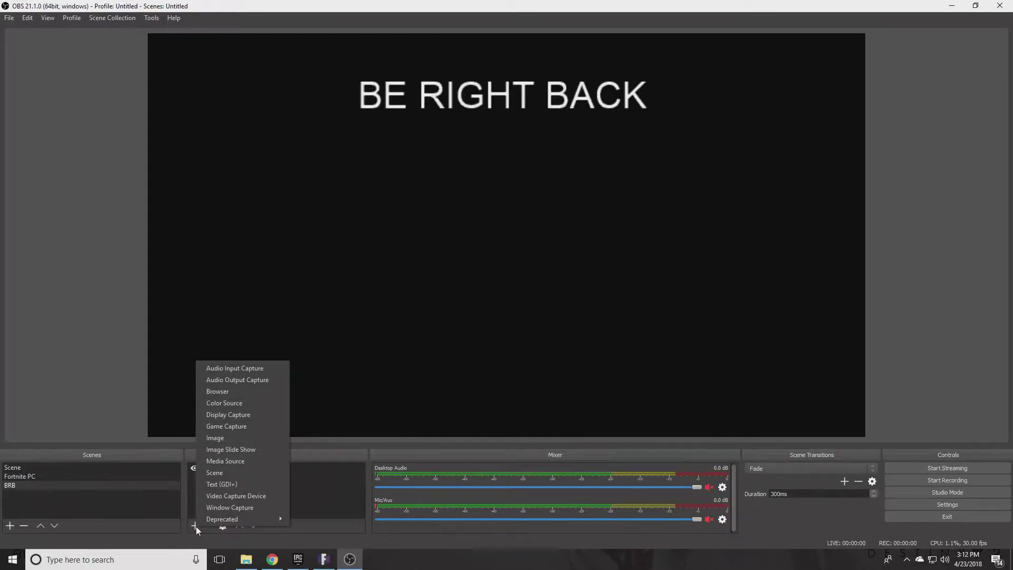
pyautogui.click(304, 507)
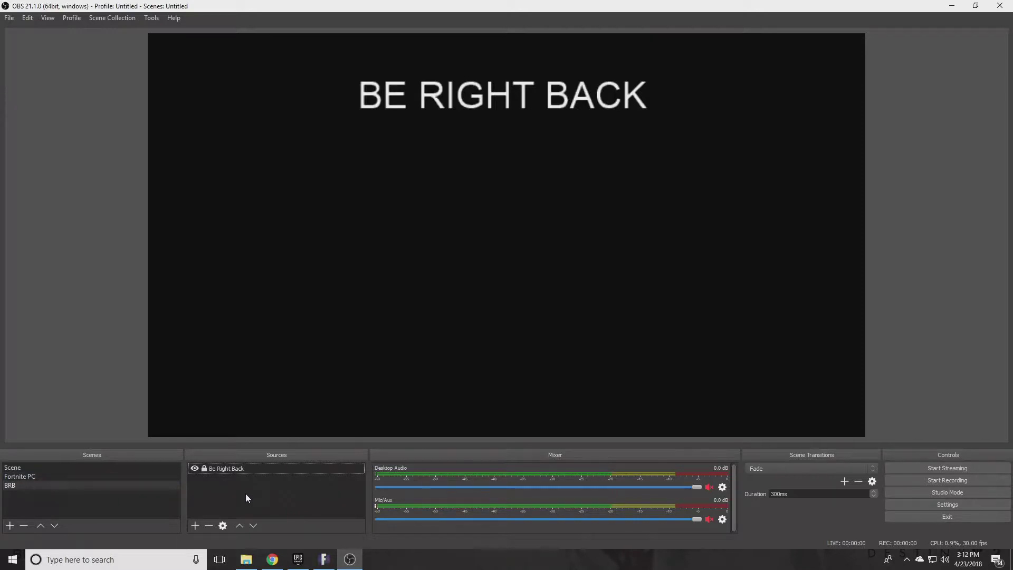
pyautogui.click(195, 525)
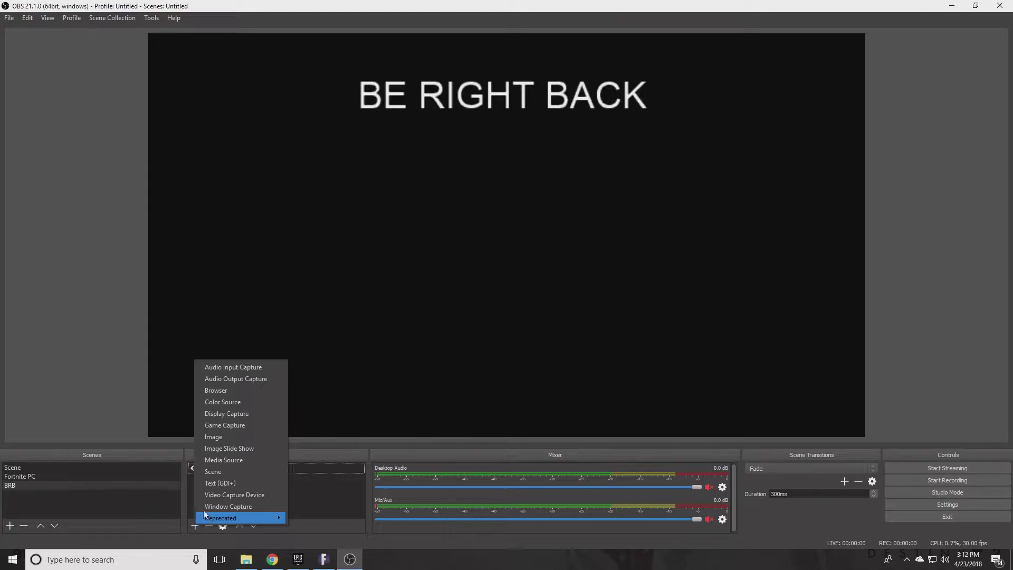
pyautogui.click(242, 436)
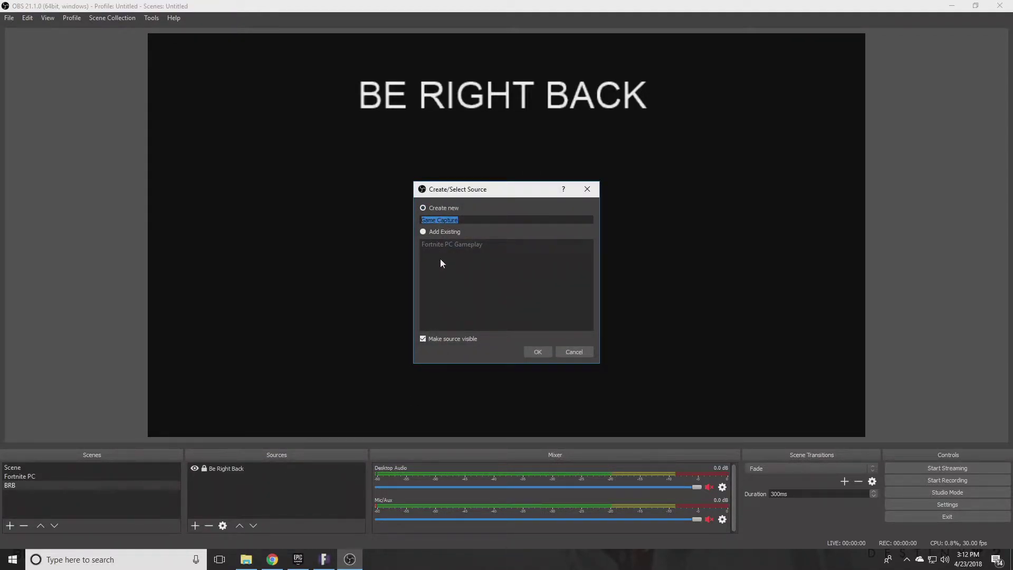
pyautogui.click(424, 231)
pyautogui.click(436, 246)
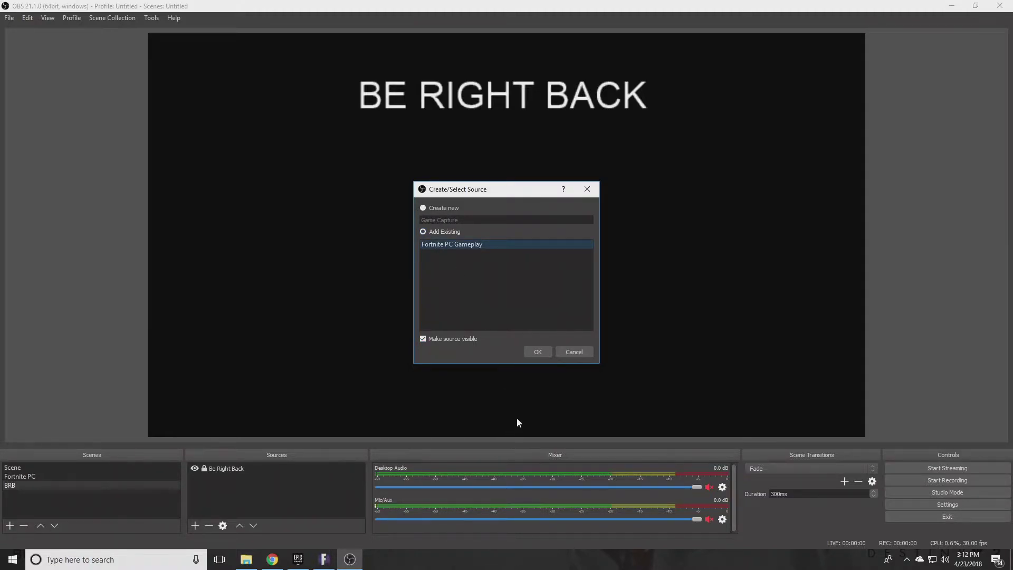
pyautogui.click(536, 352)
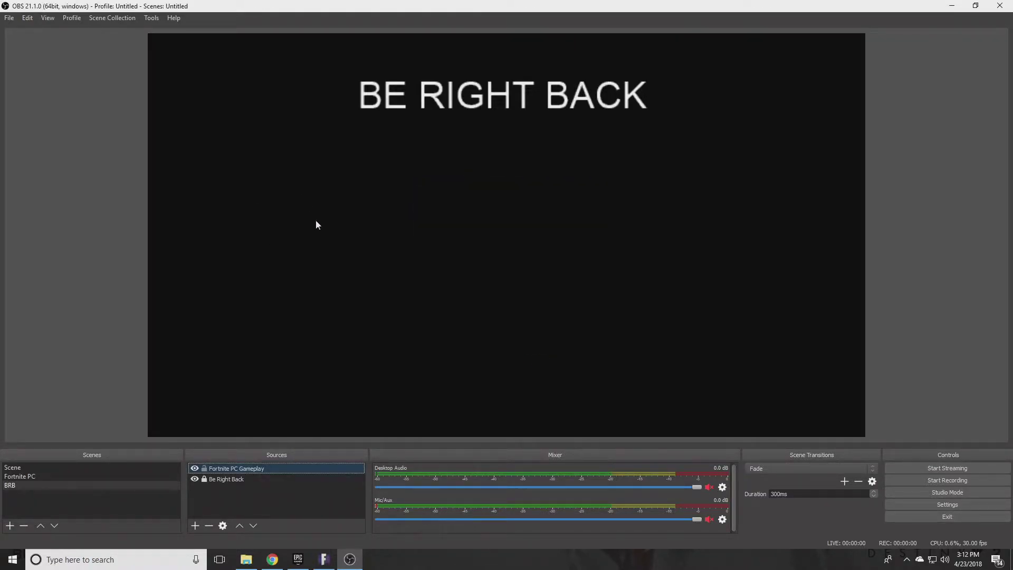
# Bring up and minimize Fortnite to refresh its capture, shrink the capture, center it below the BE RIGHT BACK text, and lock the source
pyautogui.click(324, 559)
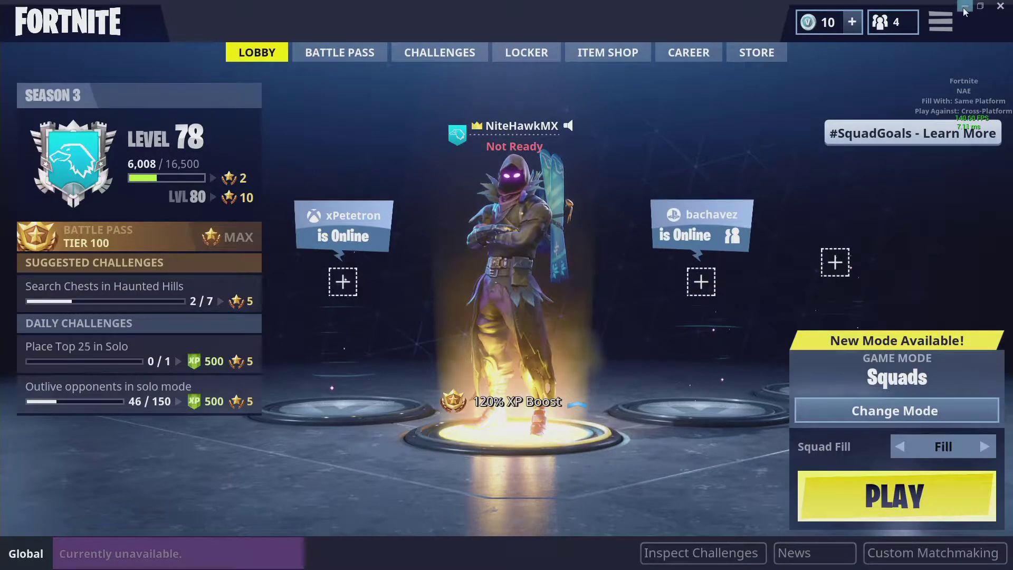
pyautogui.click(964, 7)
pyautogui.moveTo(199, 62); pyautogui.dragTo(561, 266)
pyautogui.moveTo(596, 329); pyautogui.dragTo(422, 271)
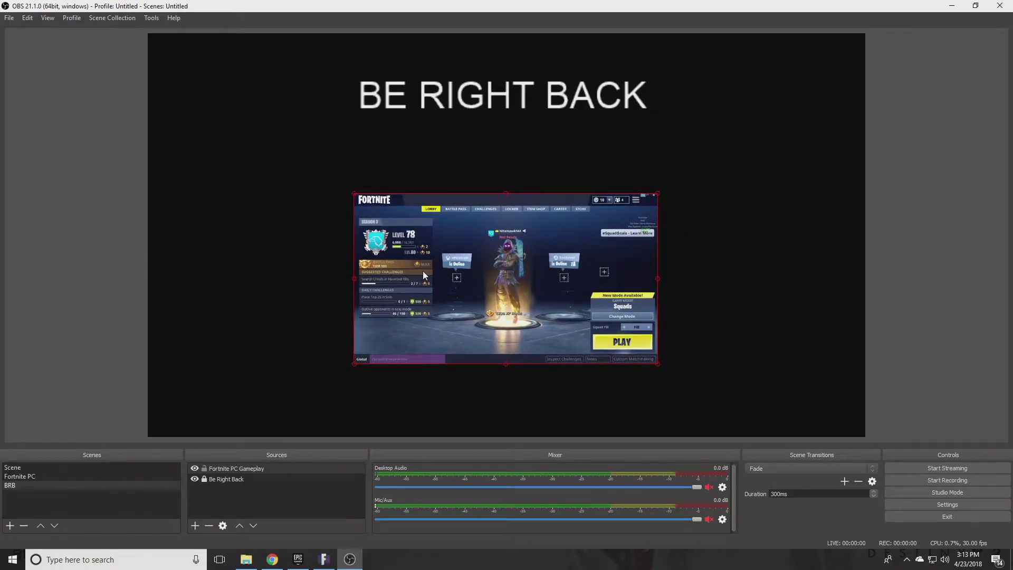
pyautogui.click(267, 367)
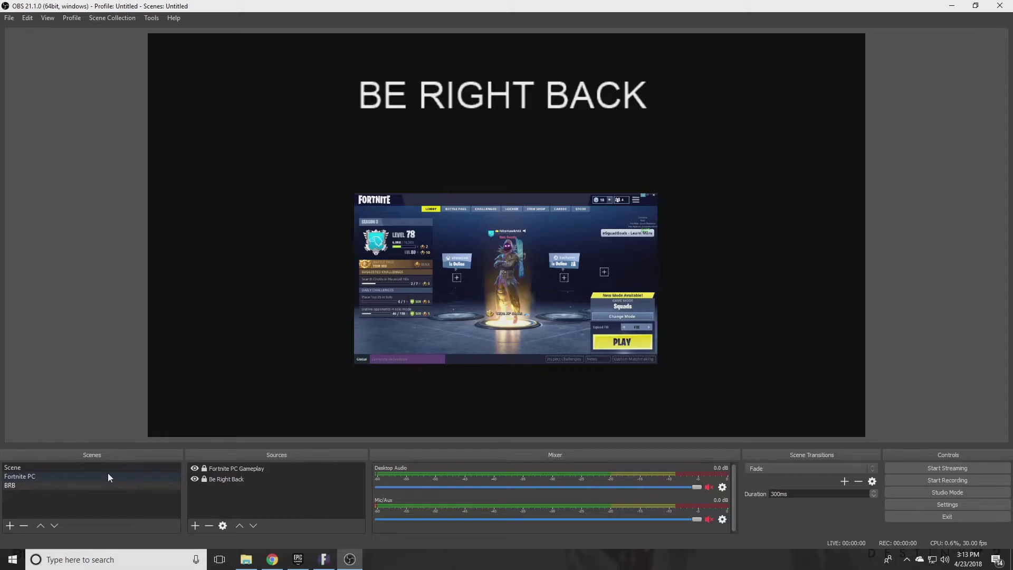
# Switch back and forth between the Fortnite PC and BRB scenes to preview the Fade transition, ending on Fortnite PC
pyautogui.click(82, 475)
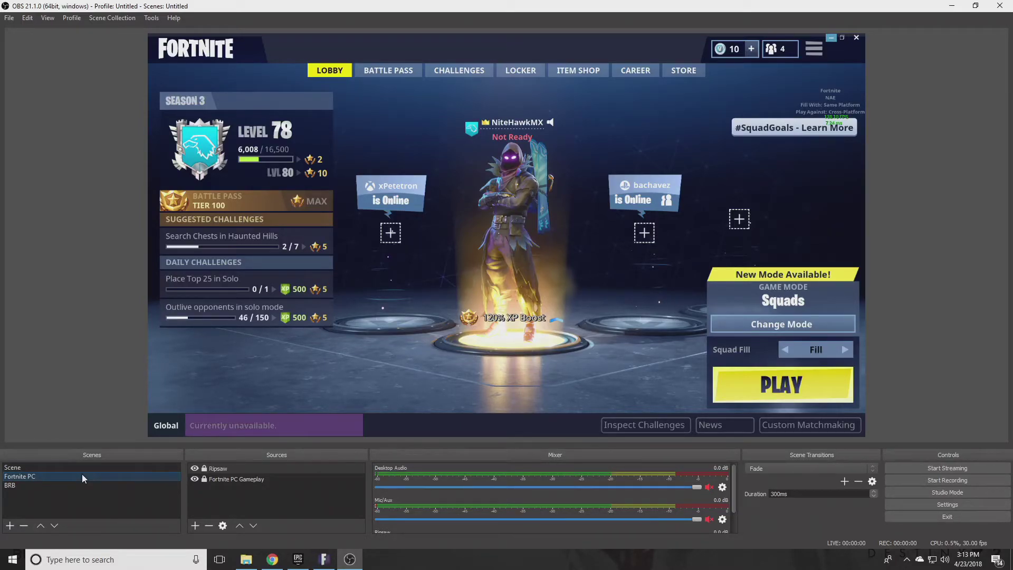
pyautogui.click(43, 484)
pyautogui.click(45, 477)
pyautogui.click(45, 486)
pyautogui.click(47, 478)
pyautogui.click(45, 486)
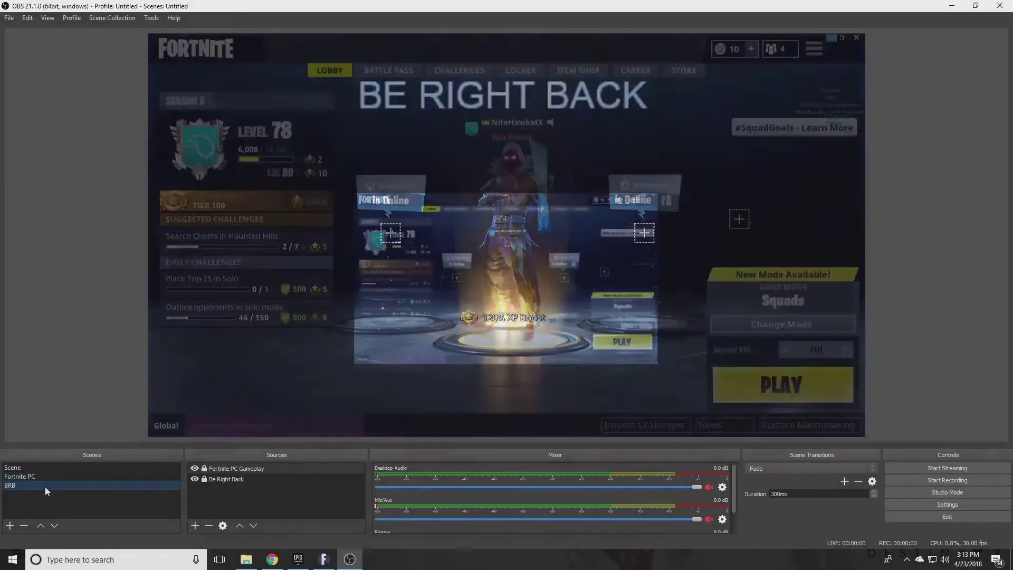
pyautogui.click(50, 476)
pyautogui.click(51, 485)
pyautogui.click(53, 476)
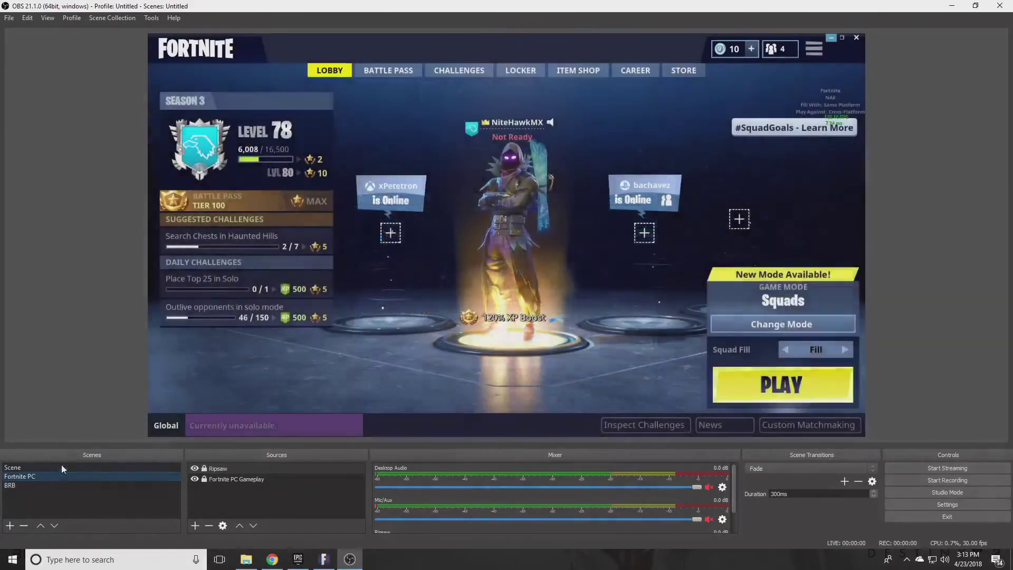